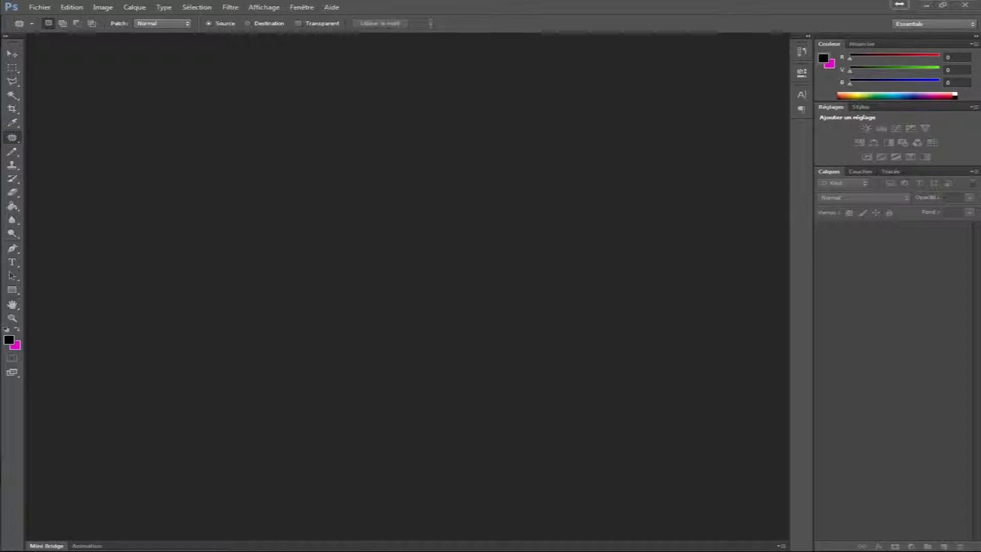
Create a new blank document with a transparent background
click(39, 8)
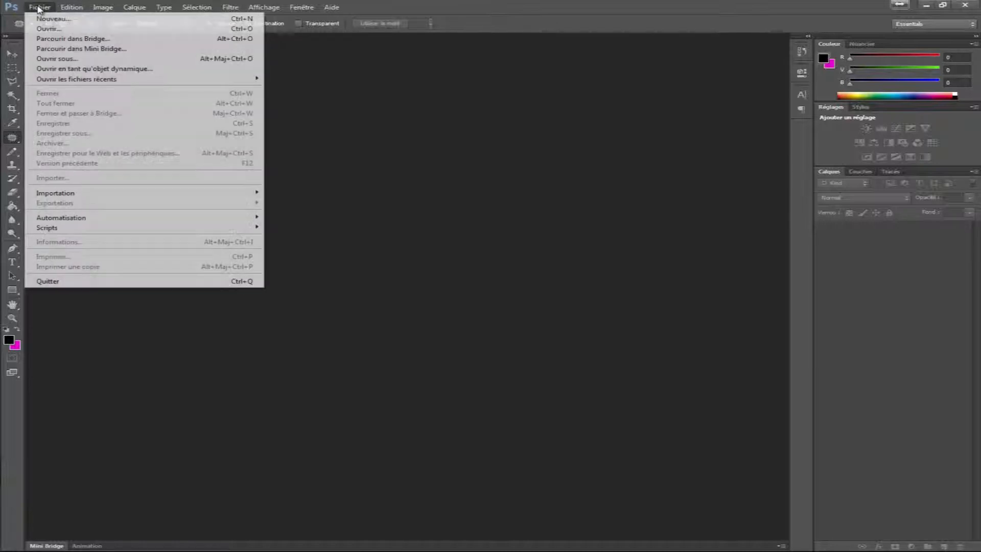
click(66, 19)
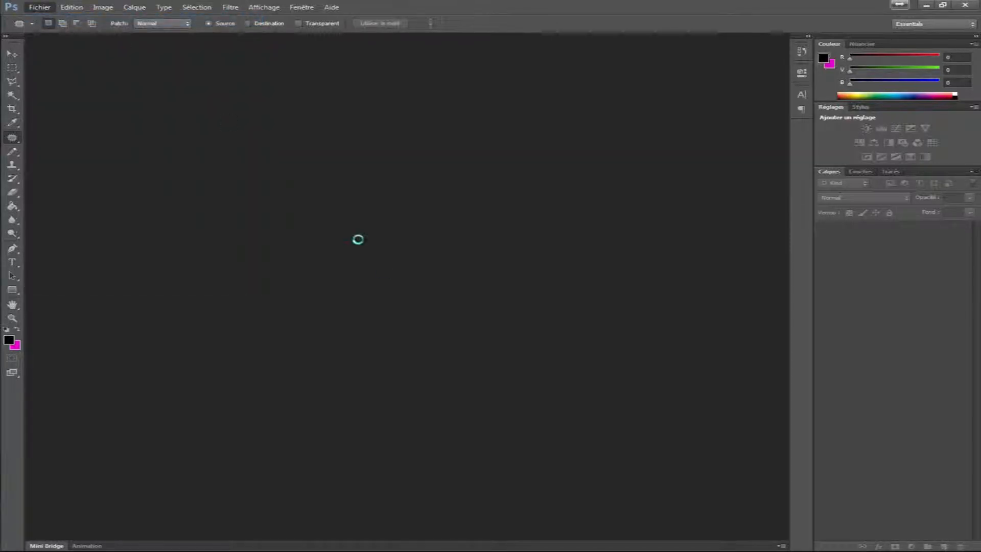
click(561, 168)
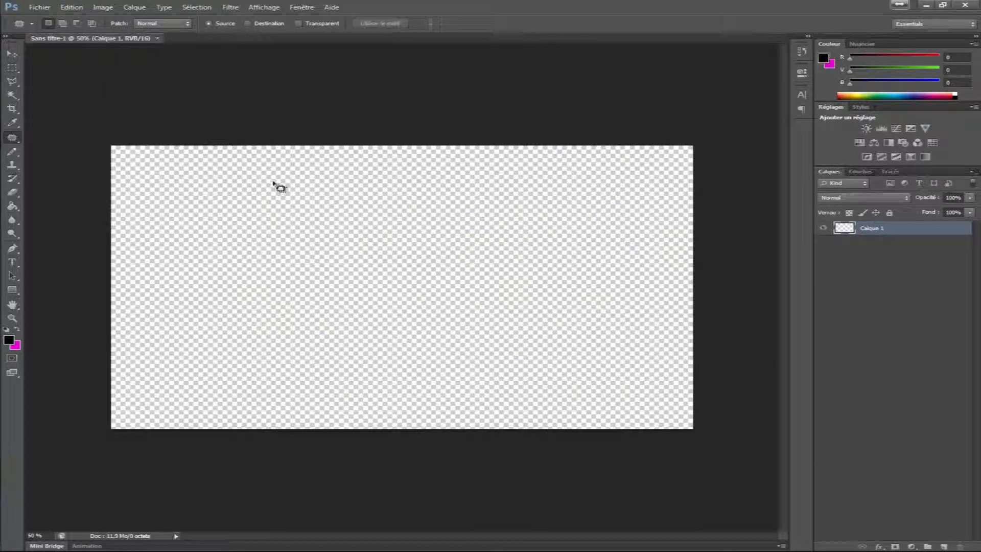
Import the image "Lightroom 5 logo black background" from the documents > Camtasia Studio > projets > ressources folder and commit its placement
click(40, 8)
click(60, 178)
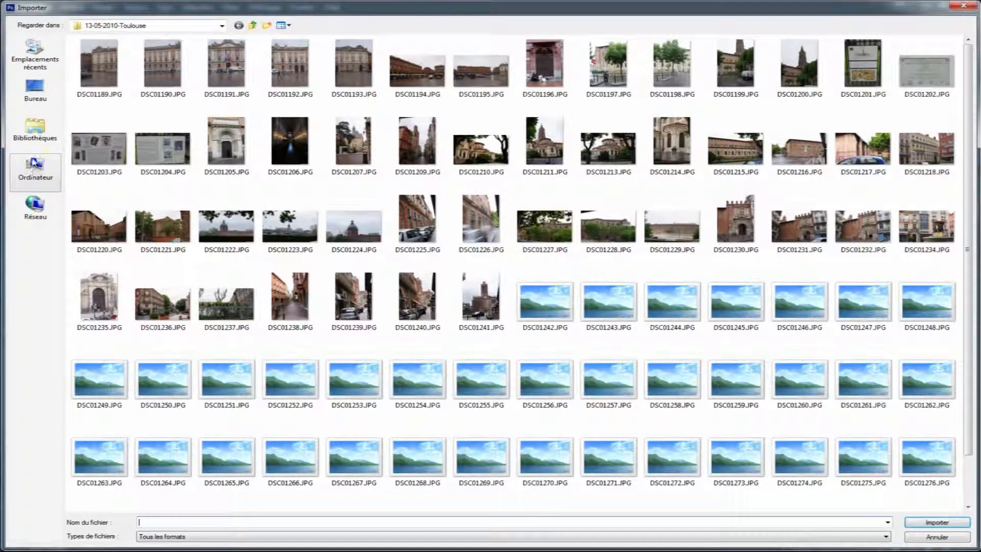
click(34, 164)
double_click(360, 64)
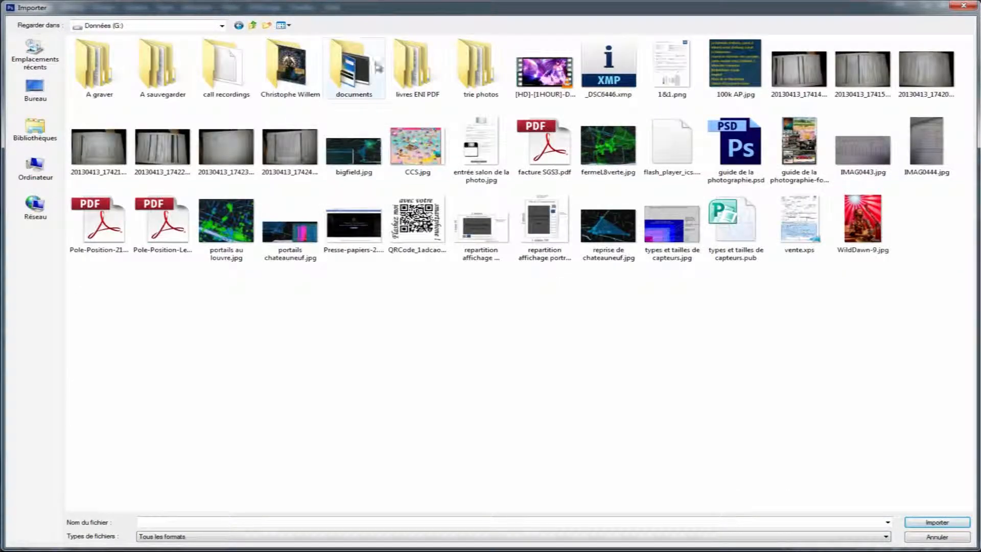
double_click(354, 66)
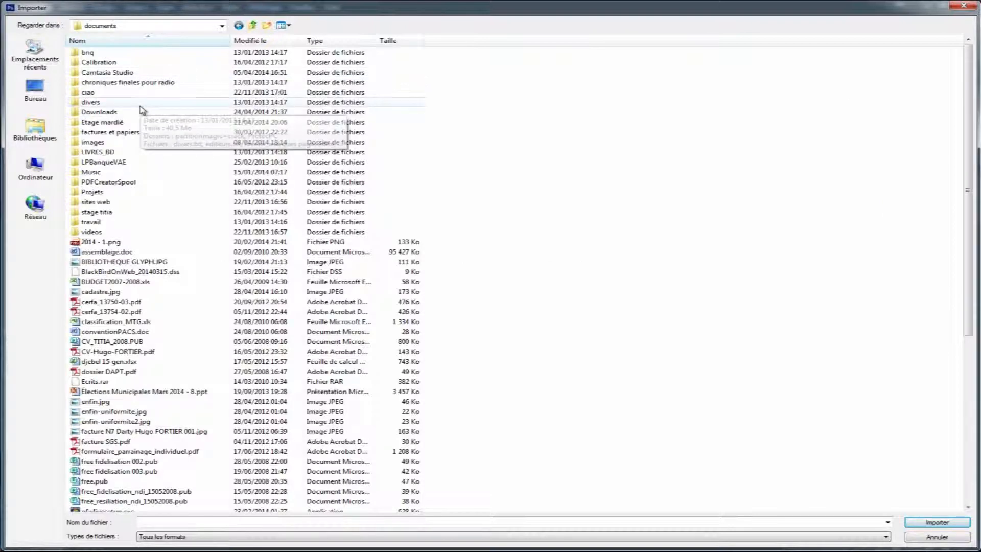
click(110, 75)
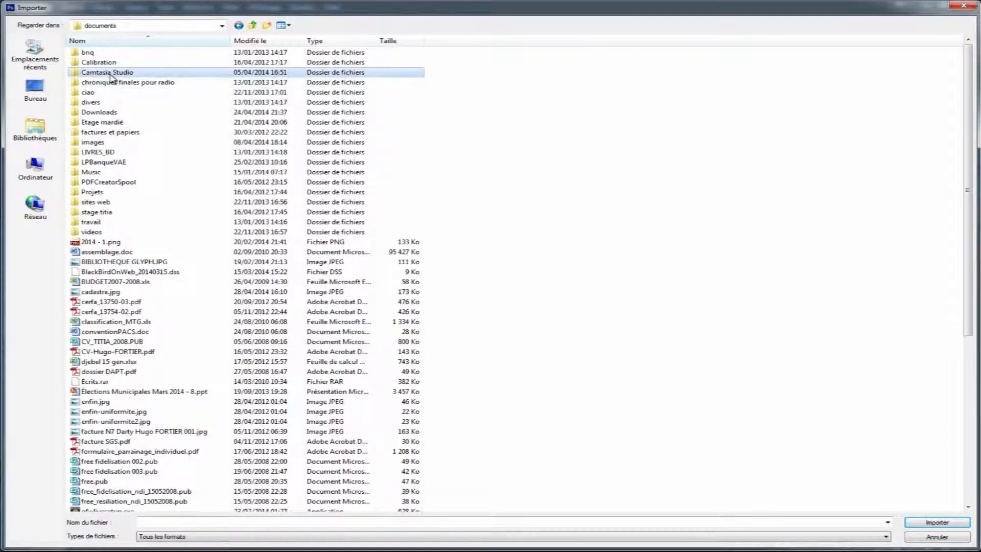
double_click(110, 74)
double_click(110, 75)
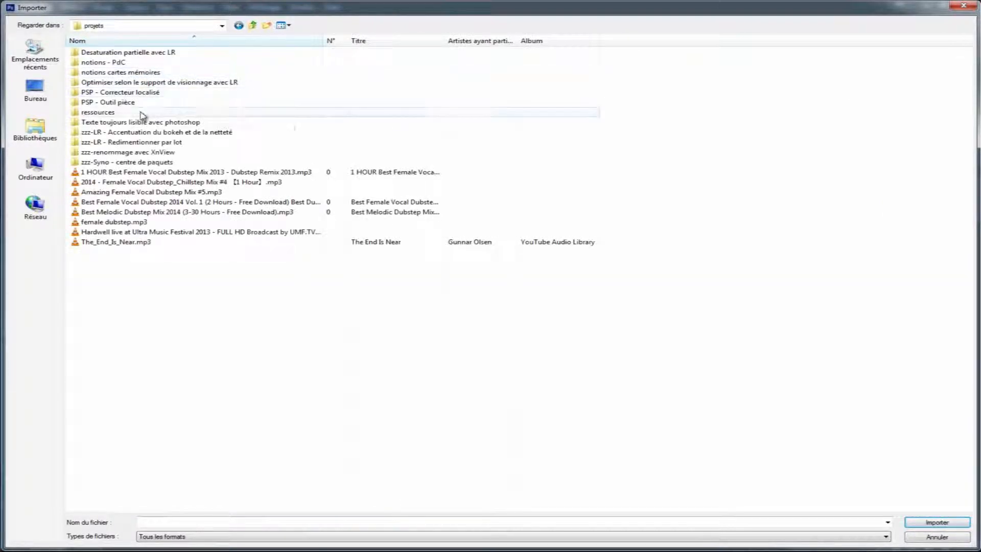
double_click(141, 113)
double_click(672, 146)
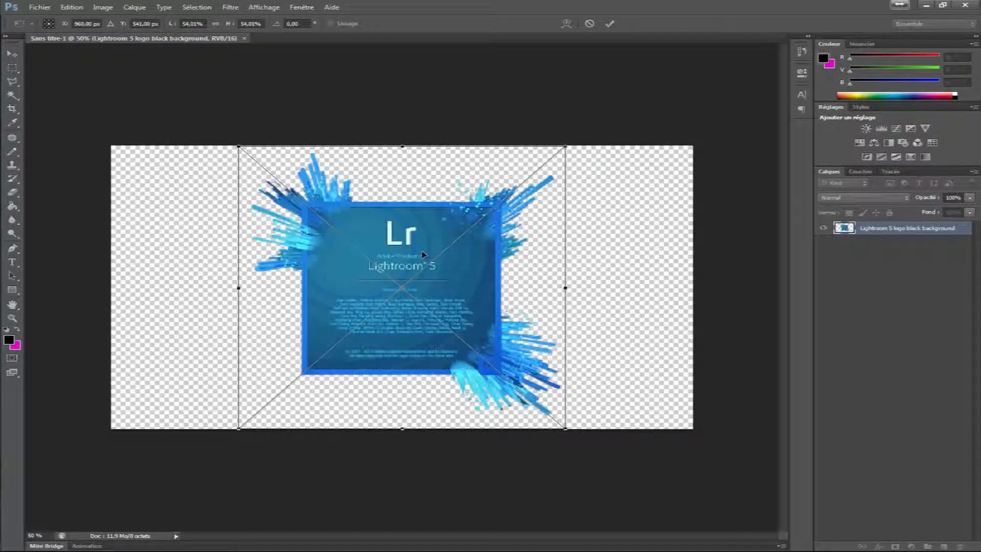
key(Return)
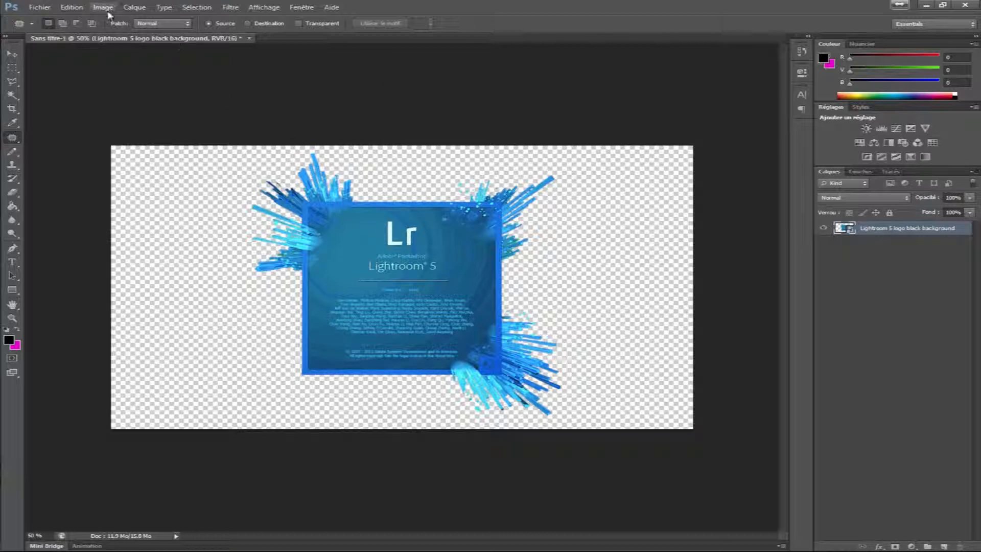
Enlarge the canvas to 28 cm wide and 15 cm high, anchored at the centre
click(72, 7)
mouse_move(99, 8)
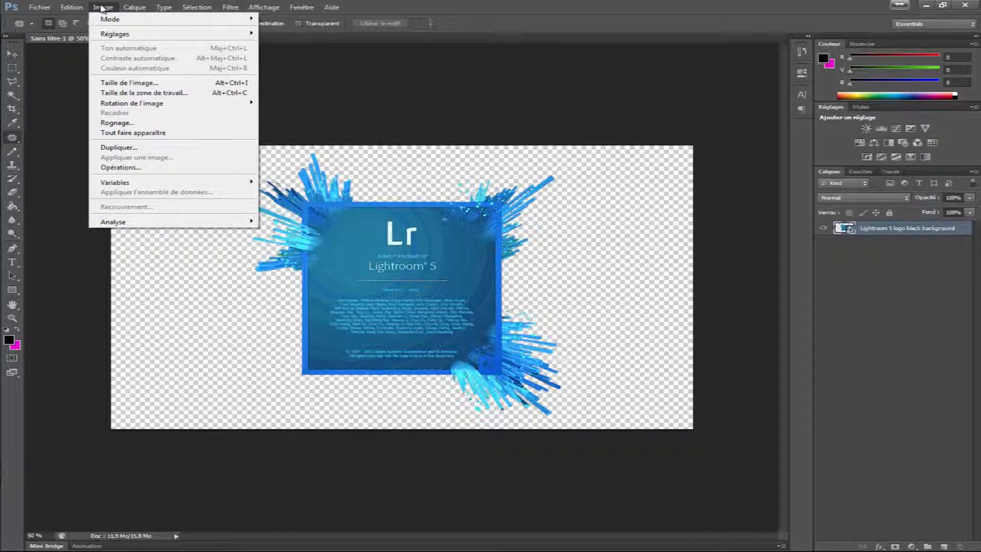
click(140, 97)
drag(793, 234, 753, 96)
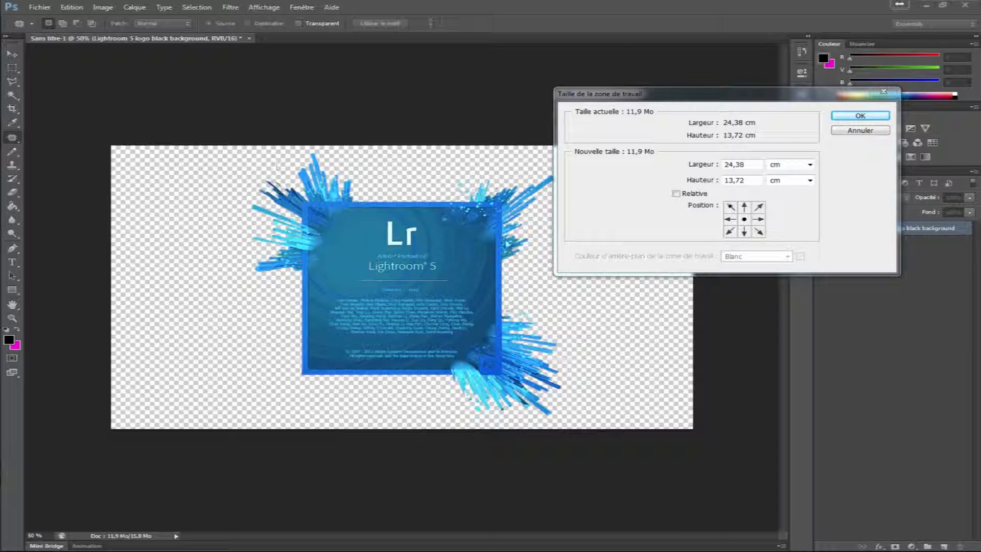
drag(629, 101, 615, 50)
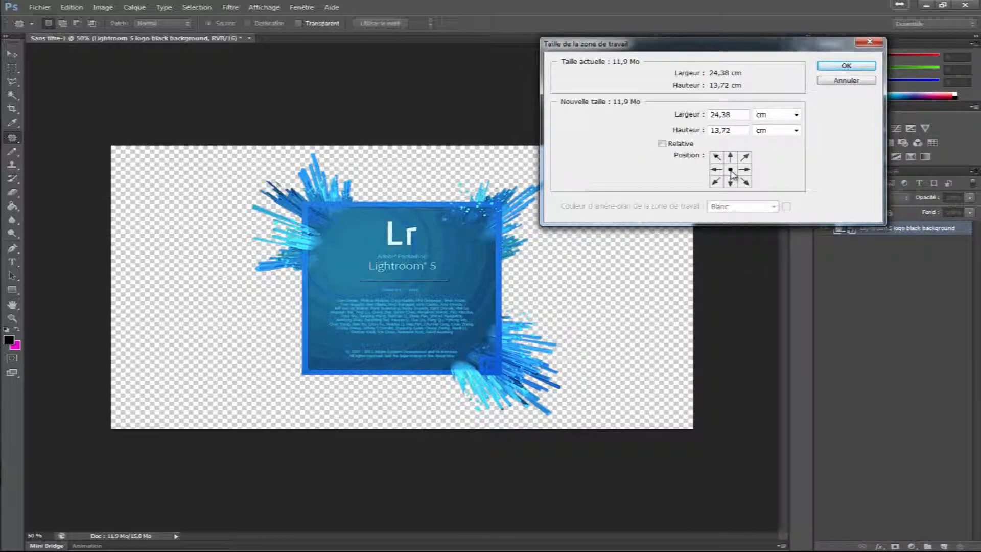
drag(741, 115, 690, 116)
text(28)
drag(742, 129, 666, 143)
text(15)
click(847, 66)
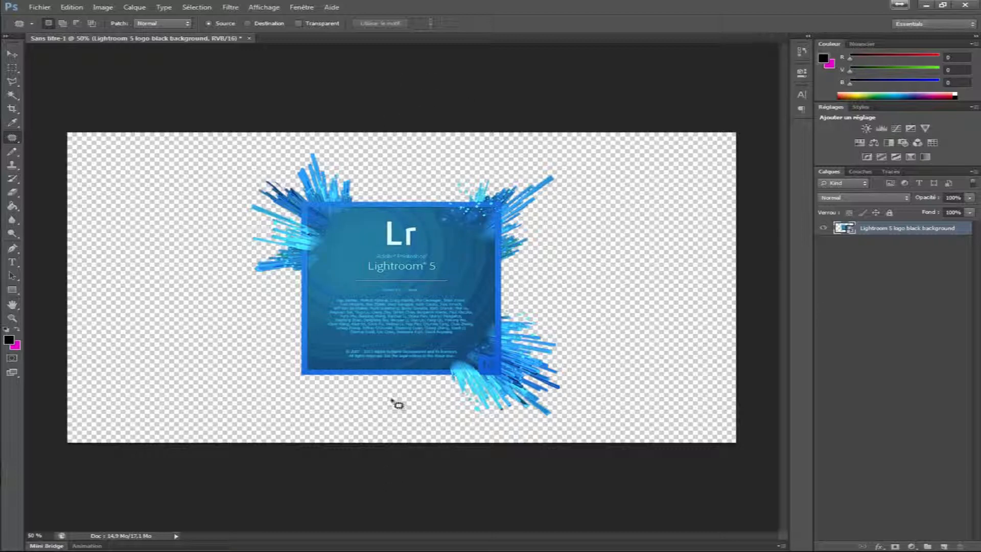
Try the different anchor positions in the canvas size settings and finish with the middle-left anchor
click(104, 9)
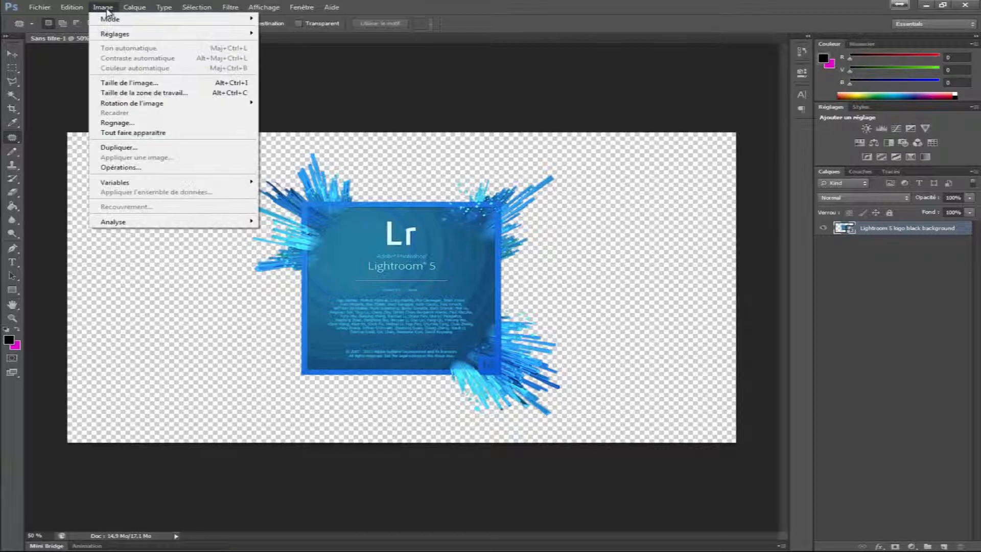
click(171, 97)
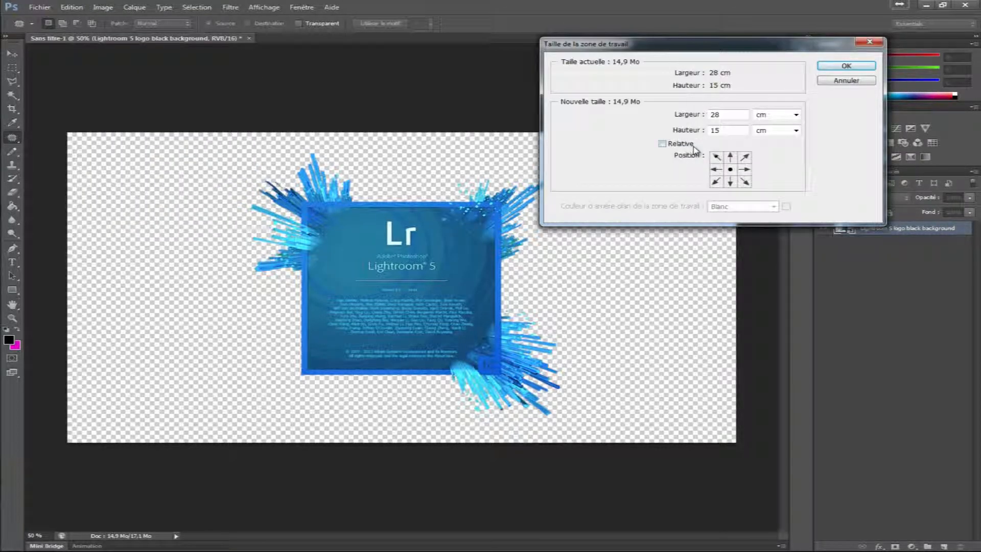
click(717, 169)
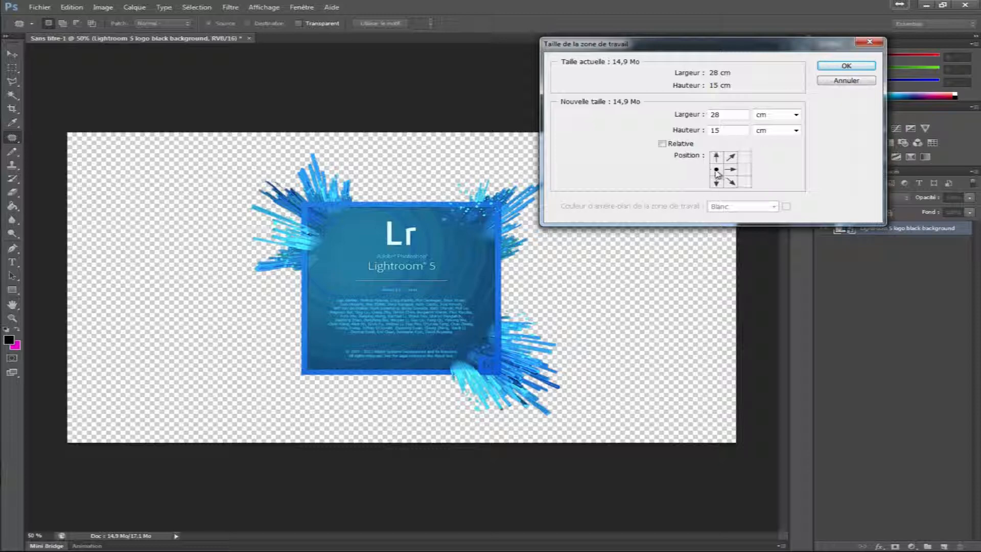
click(731, 161)
click(745, 157)
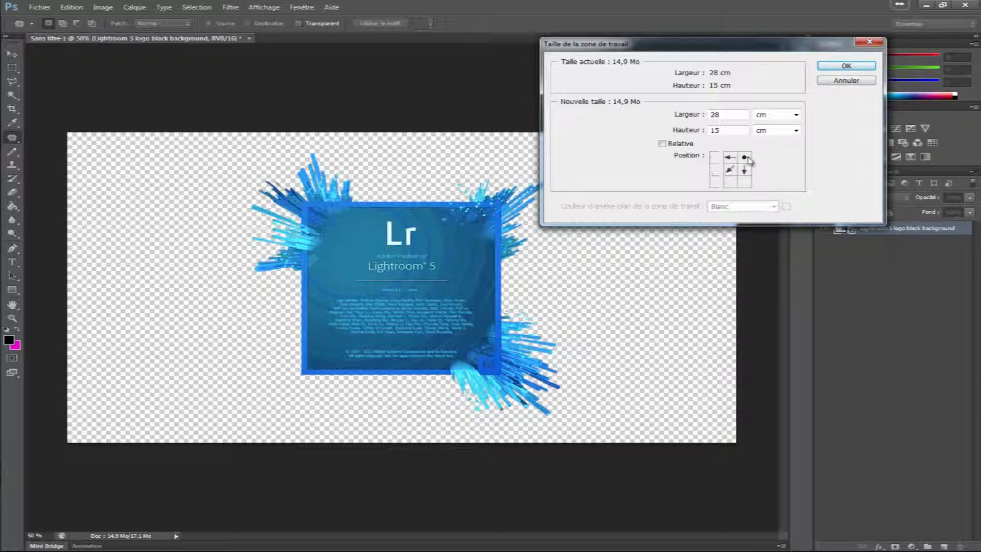
click(747, 171)
click(746, 184)
click(731, 183)
click(731, 169)
click(717, 171)
click(717, 183)
click(718, 171)
Set the canvas width to 35 cm and apply it so the extra space is added to the image's right side
text(35)
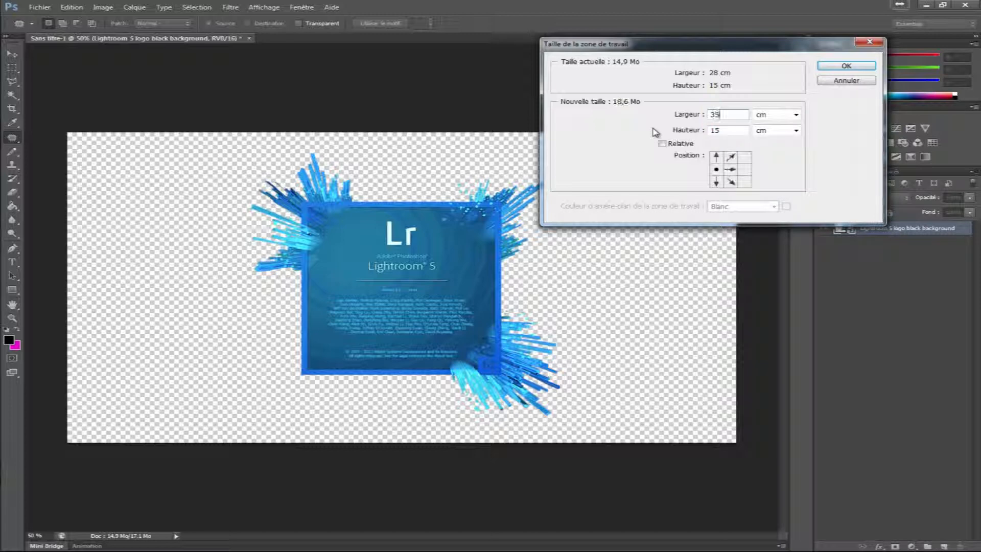
click(839, 69)
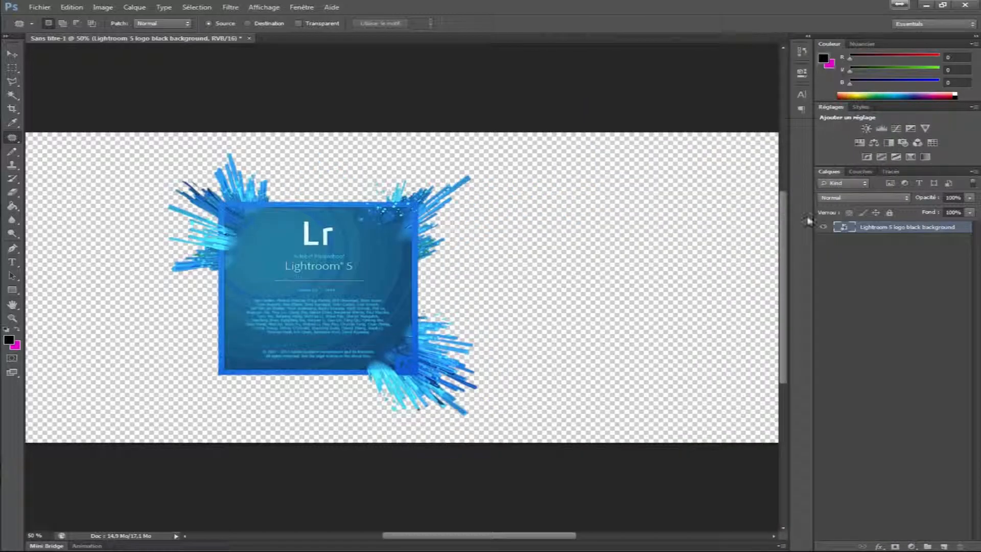
scroll(483, 254, down, 2)
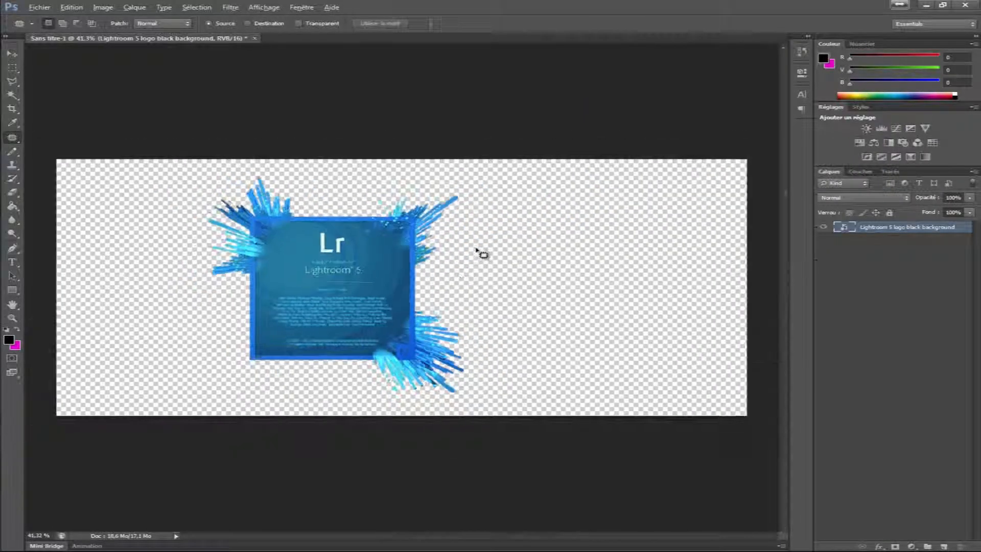
key(alt)
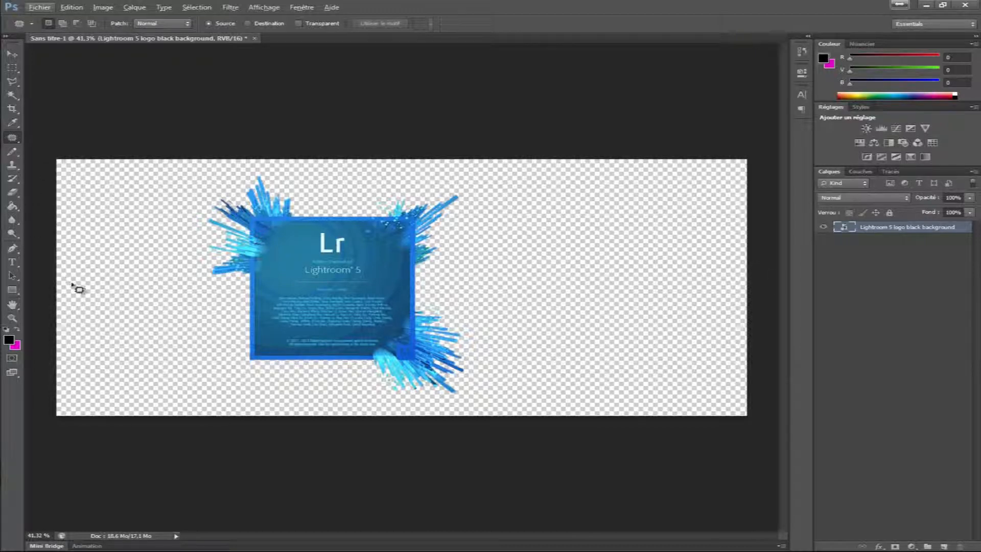
Reduce the canvas width to 30 cm with the middle-left anchor and accept the clipping
click(104, 7)
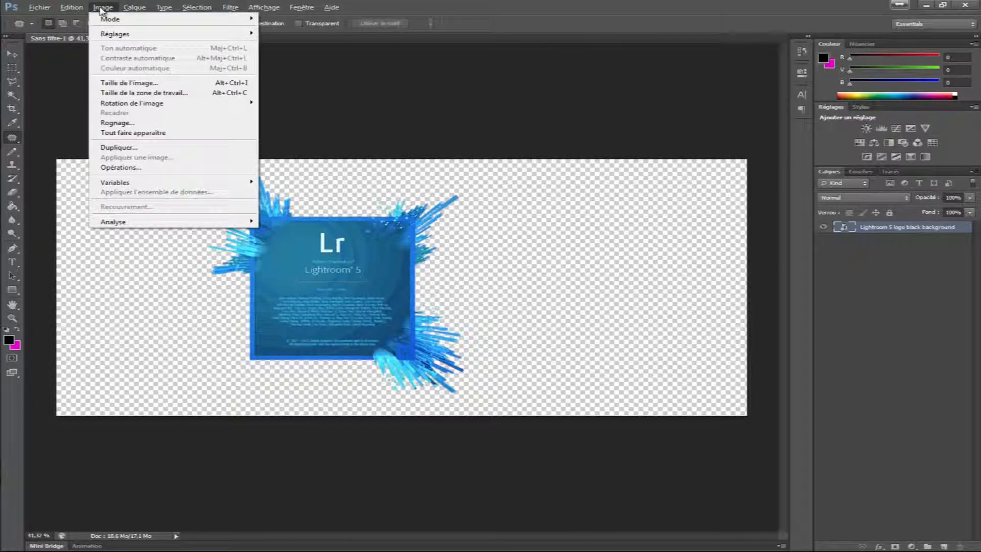
click(180, 93)
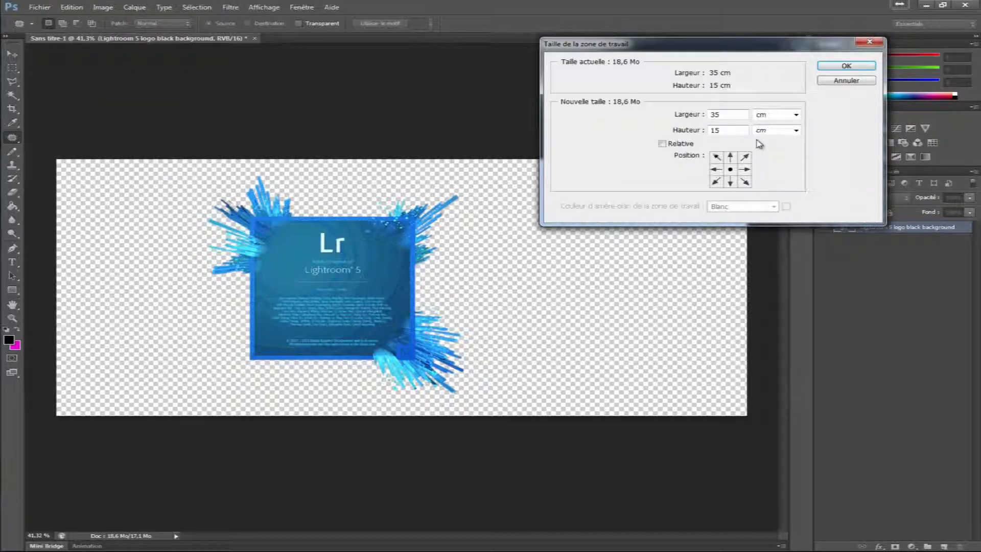
text(30)
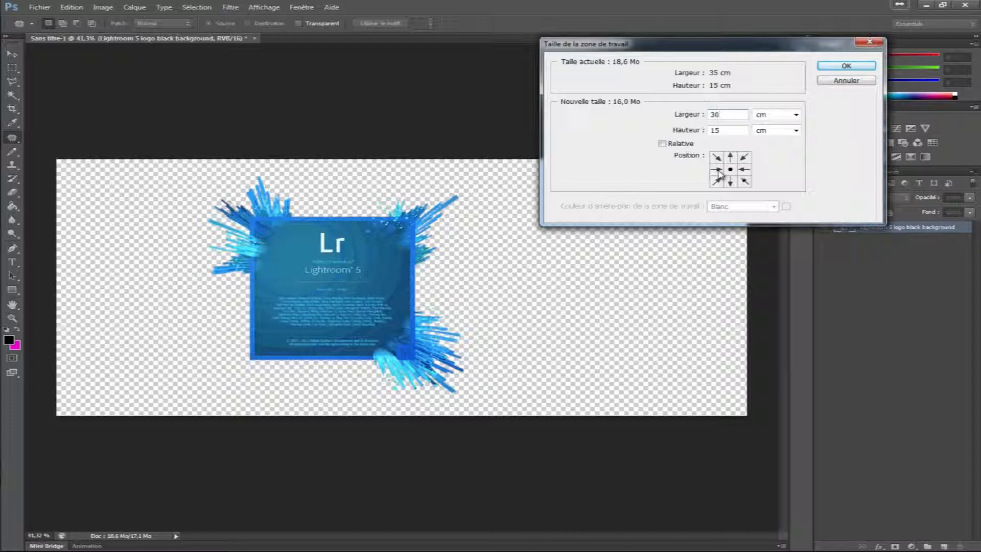
click(718, 172)
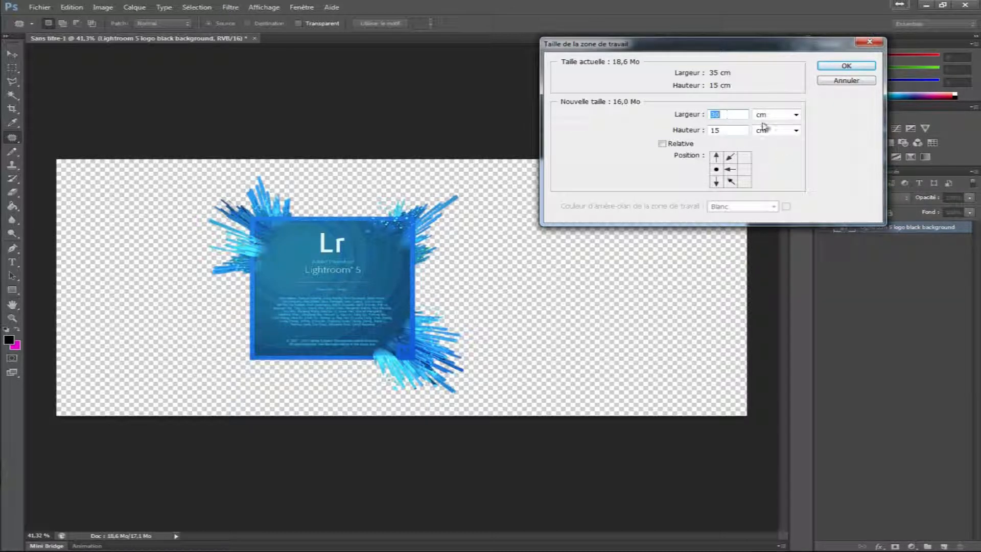
click(846, 66)
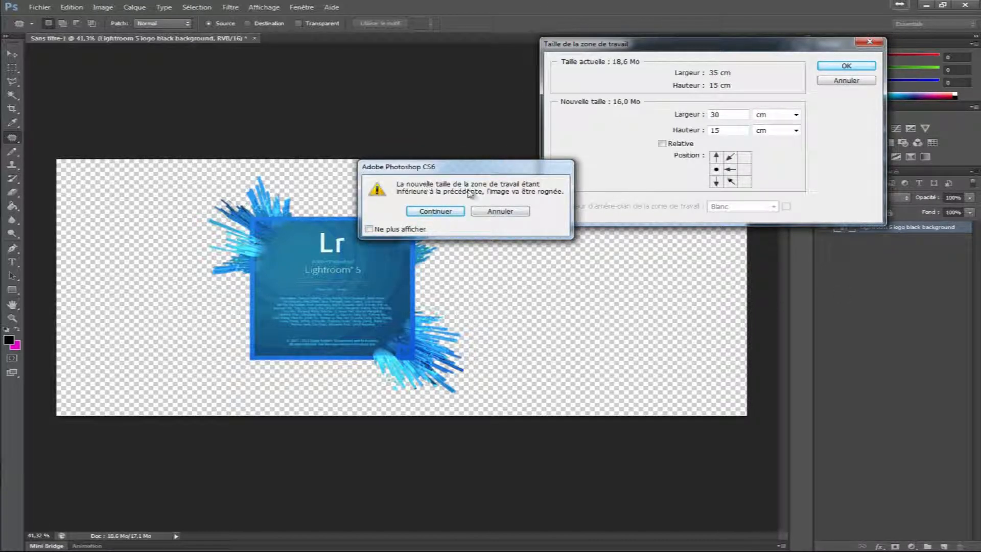
click(445, 212)
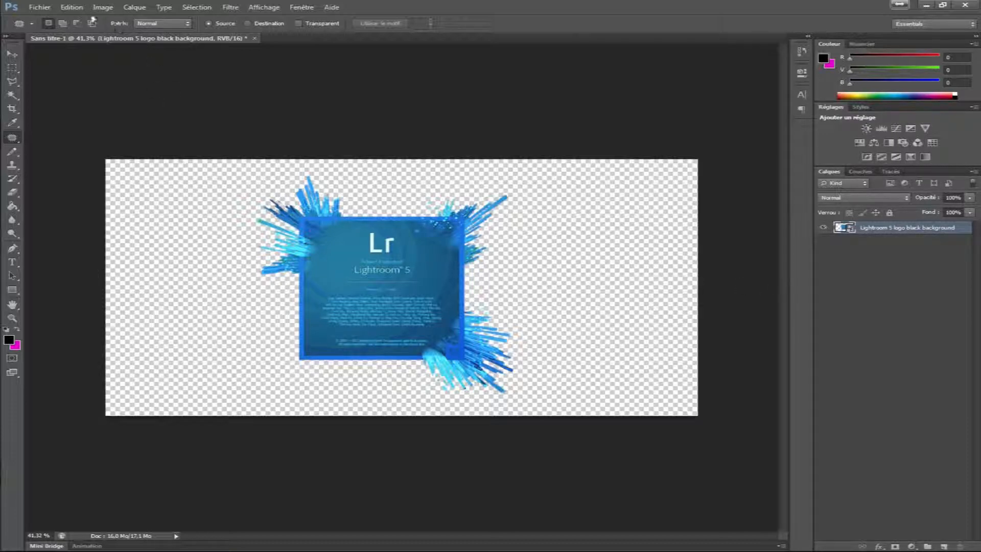
Extend the canvas by 5 cm in width and height using relative sizing with the top-left anchor
click(103, 8)
click(158, 94)
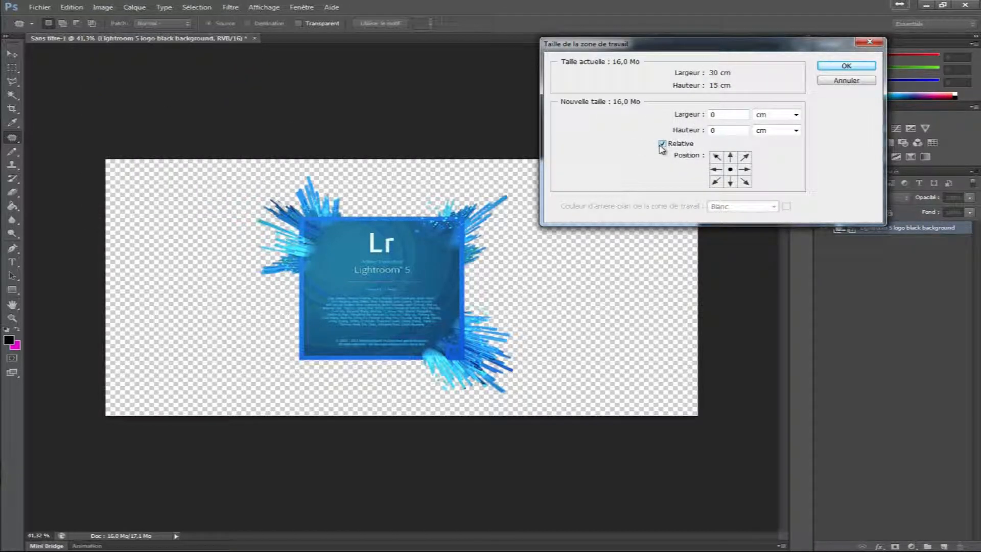
click(717, 157)
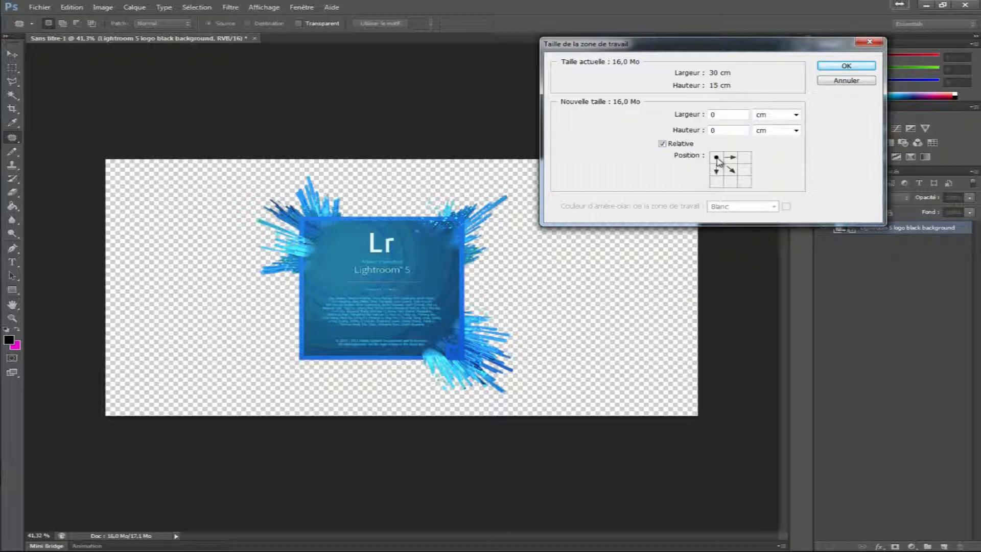
click(681, 119)
key(Tab)
click(847, 65)
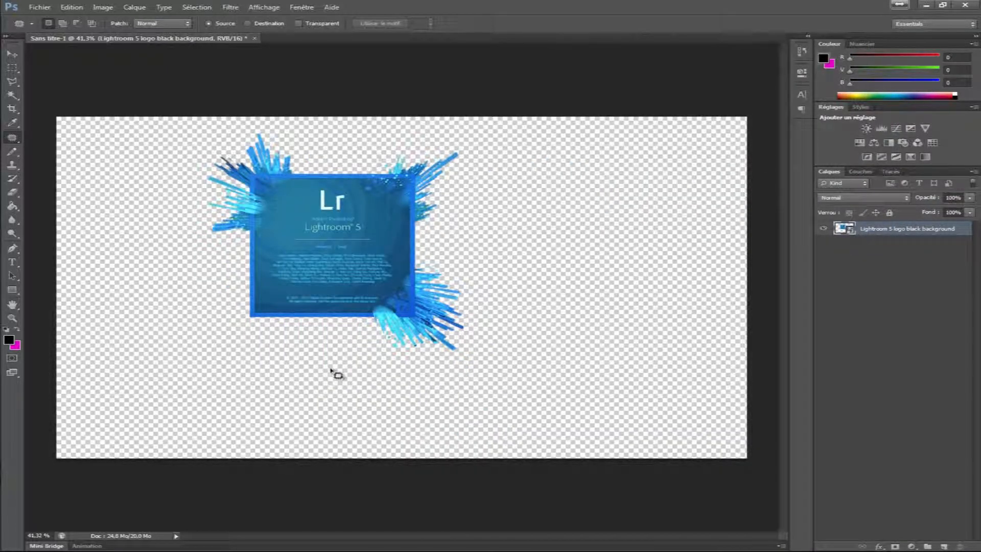
Turn off relative sizing in the canvas size settings, try picas and columns as width units, and discard the changes
click(104, 8)
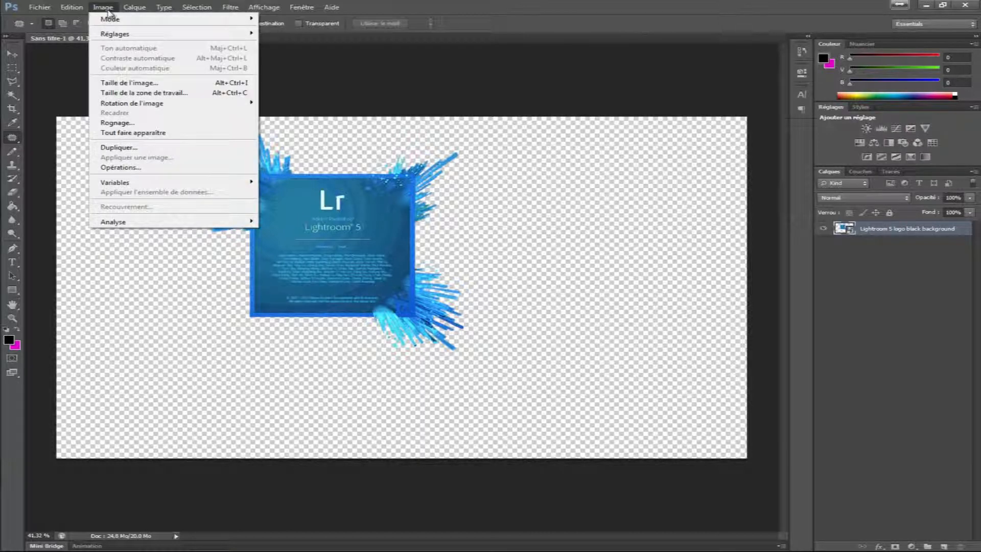
click(143, 92)
click(677, 145)
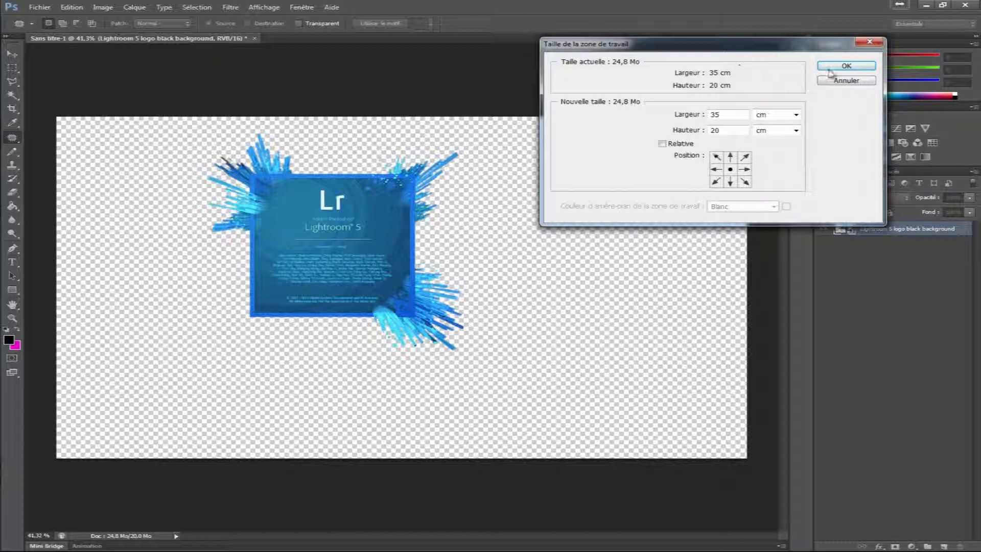
click(796, 115)
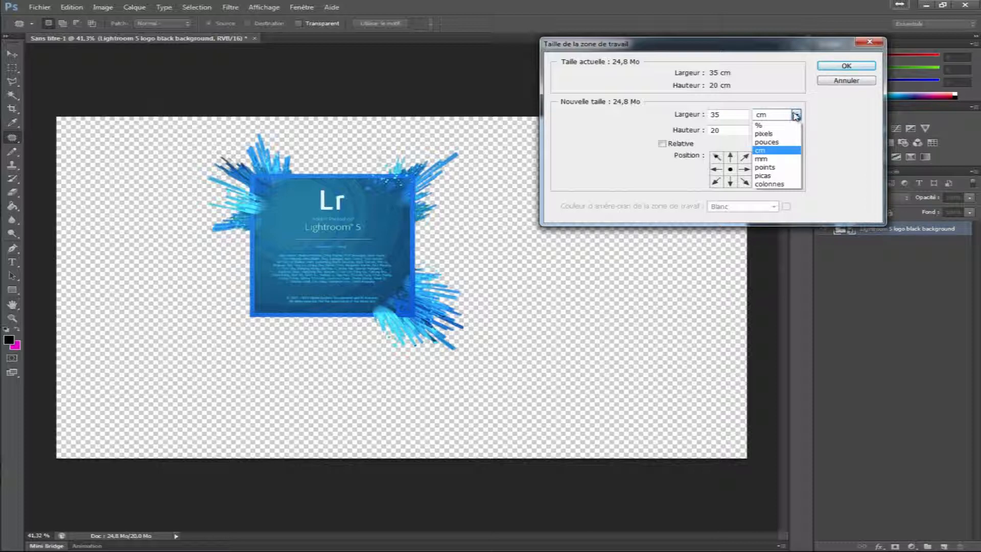
click(783, 175)
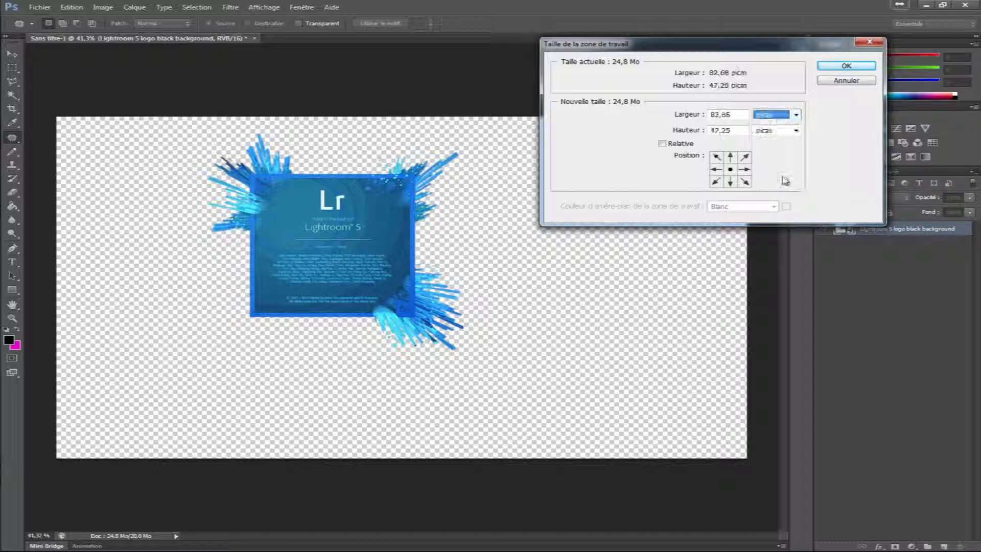
click(797, 117)
click(786, 188)
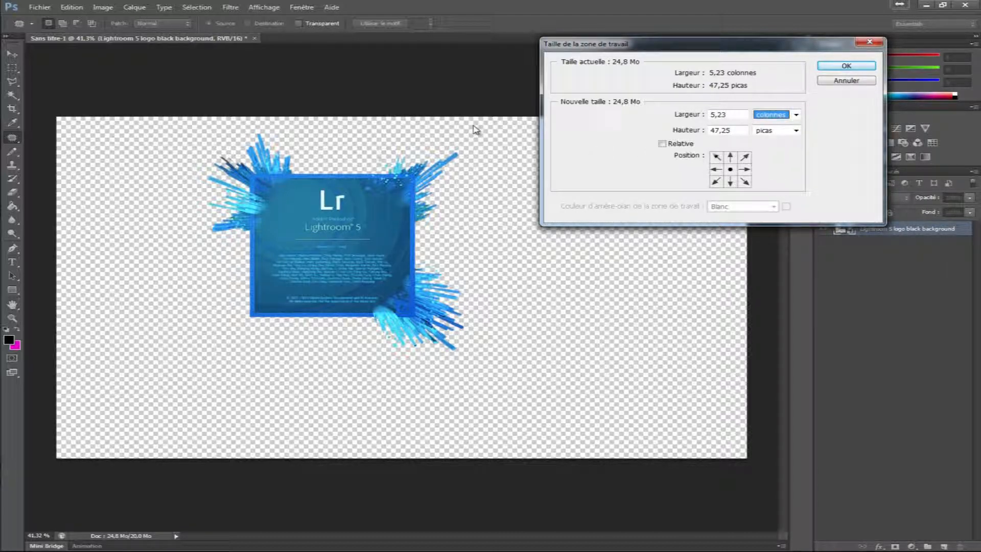
click(851, 81)
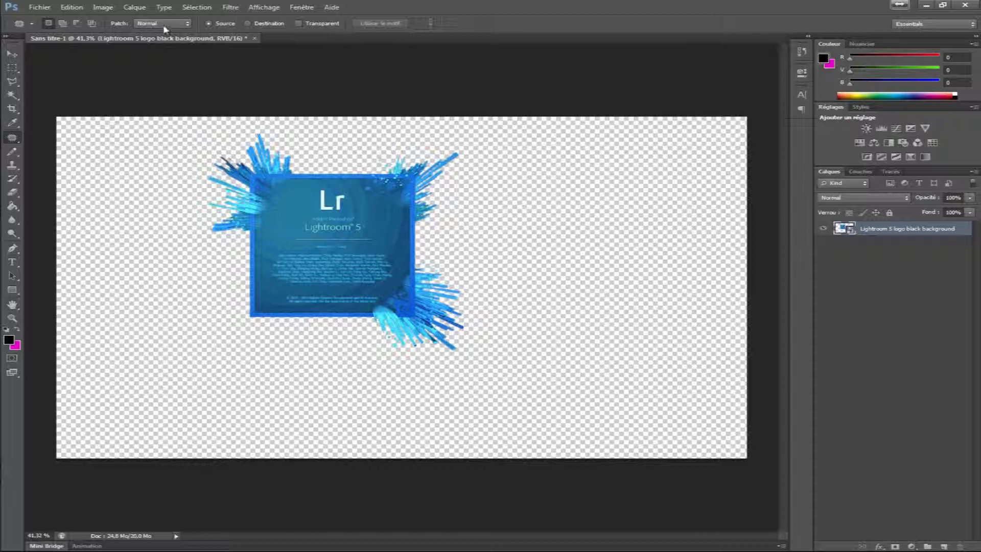
Trim the canvas to the logo, based on transparent pixels, on the top, bottom, left and right sides
click(104, 7)
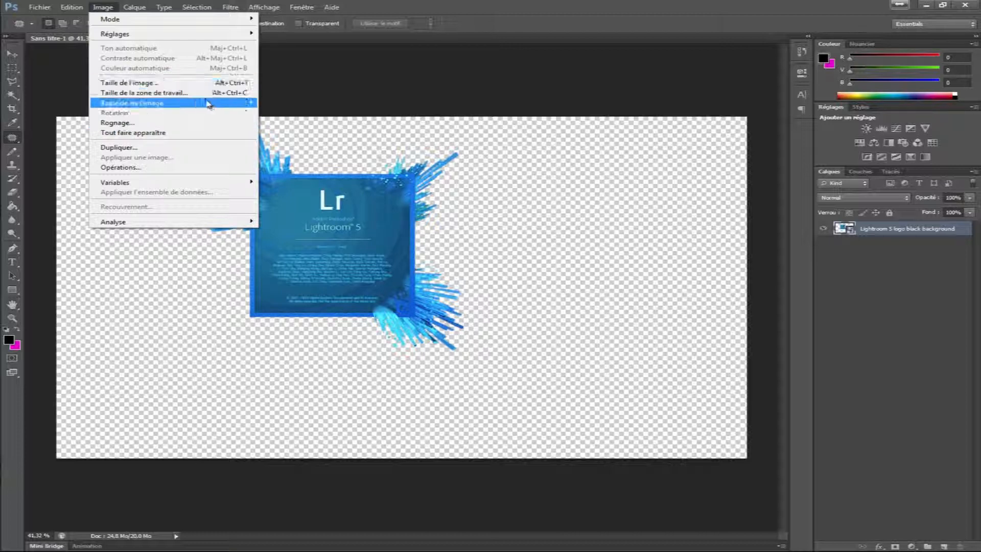
click(177, 125)
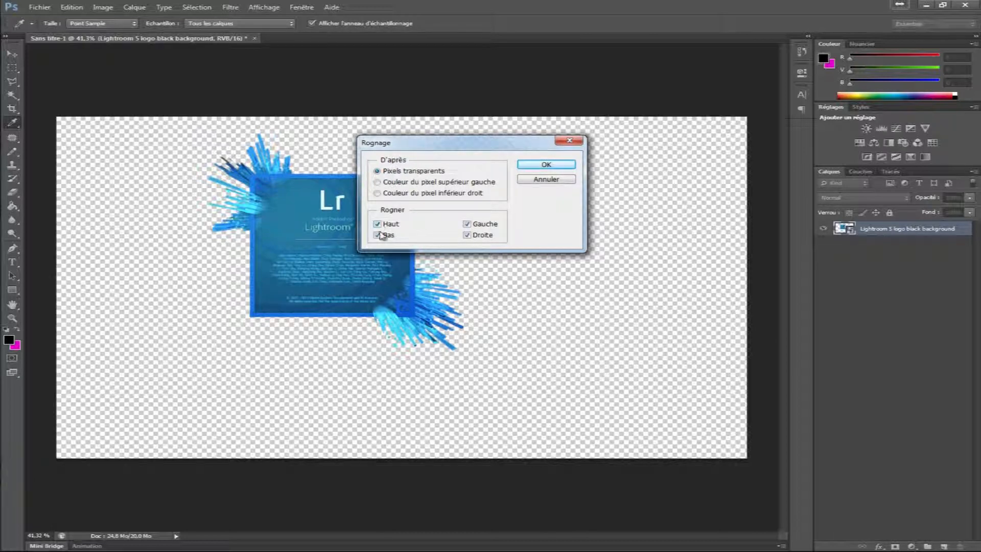
click(546, 165)
key(j)
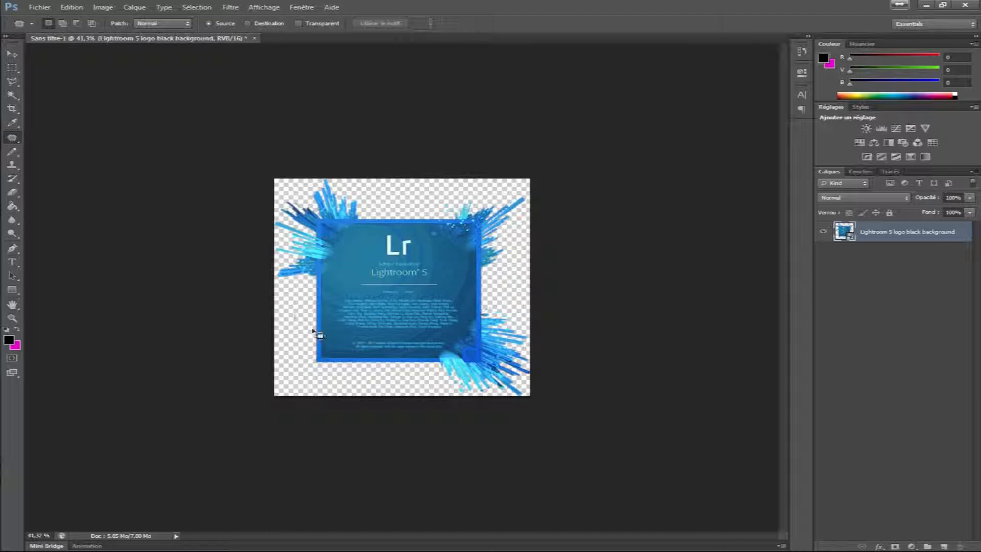
click(102, 8)
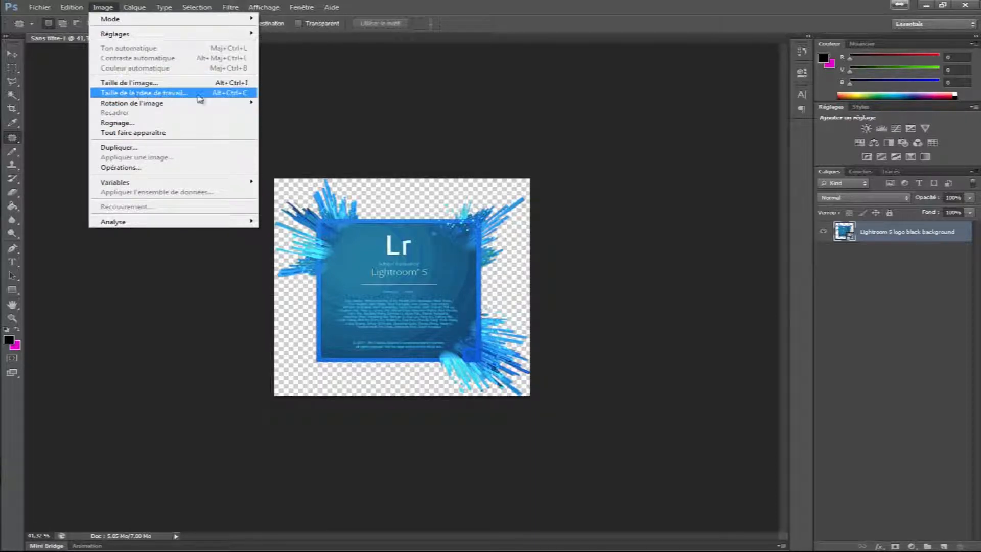
click(45, 118)
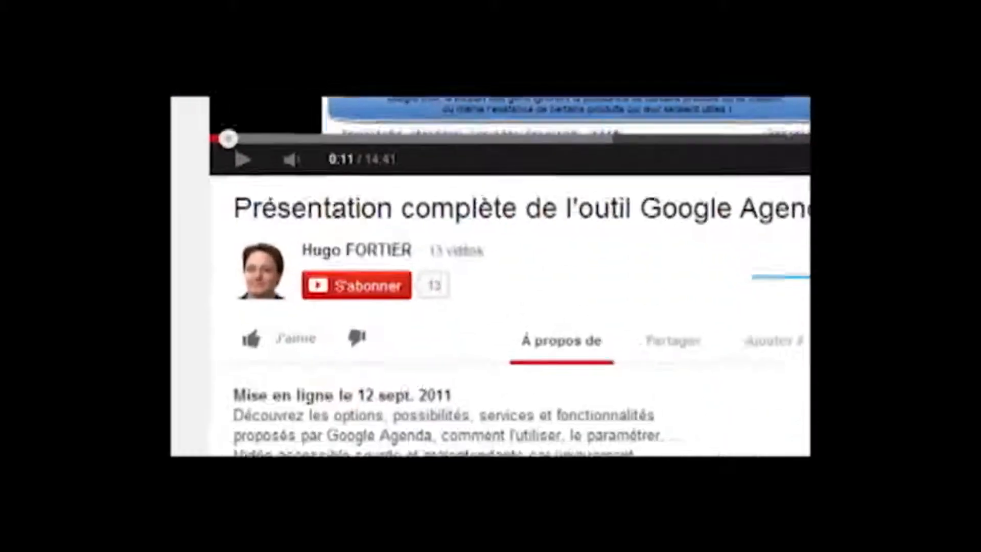
click(252, 286)
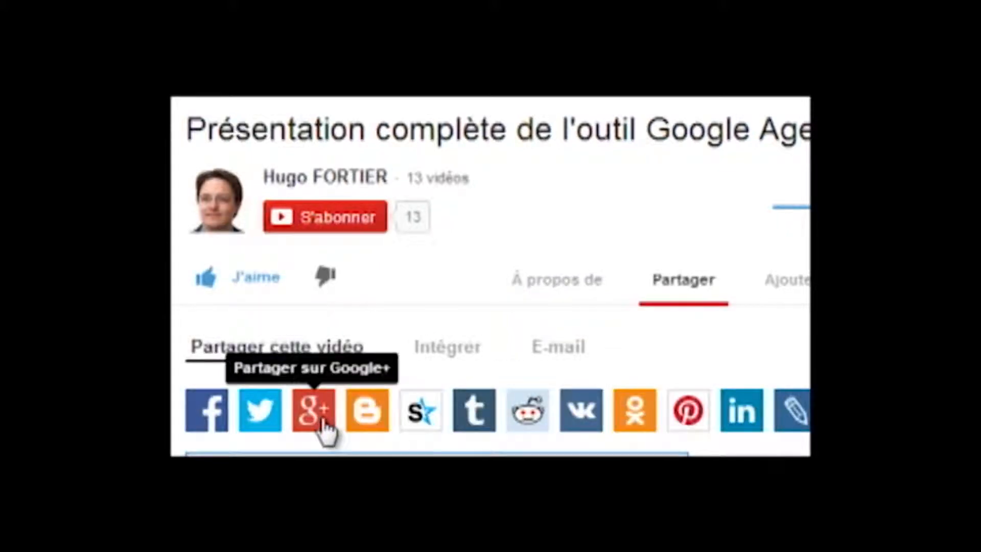